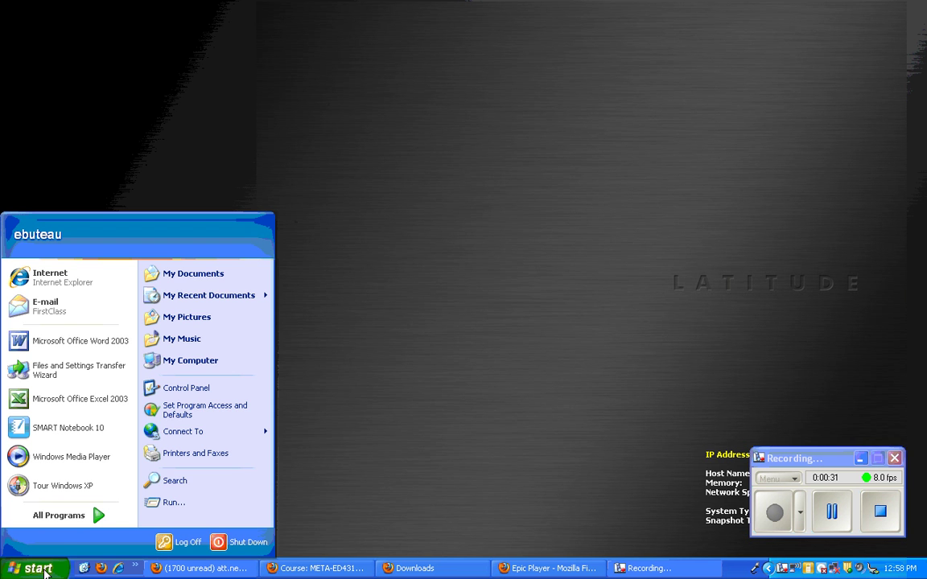
- Launch Paint from Start > All Programs > Accessories
{"action": "left_click", "coordinate": [67, 521]}
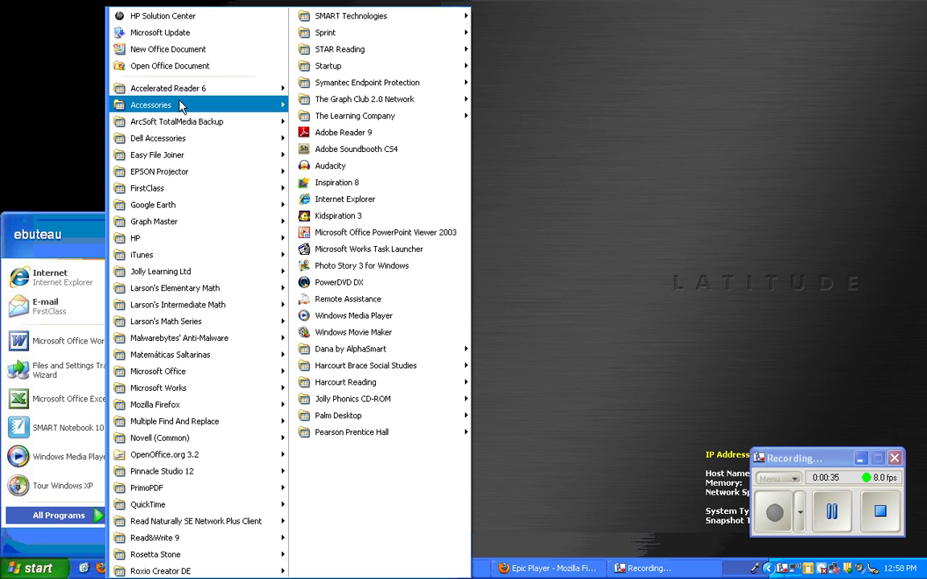
{"action": "mouse_move", "coordinate": [179, 102]}
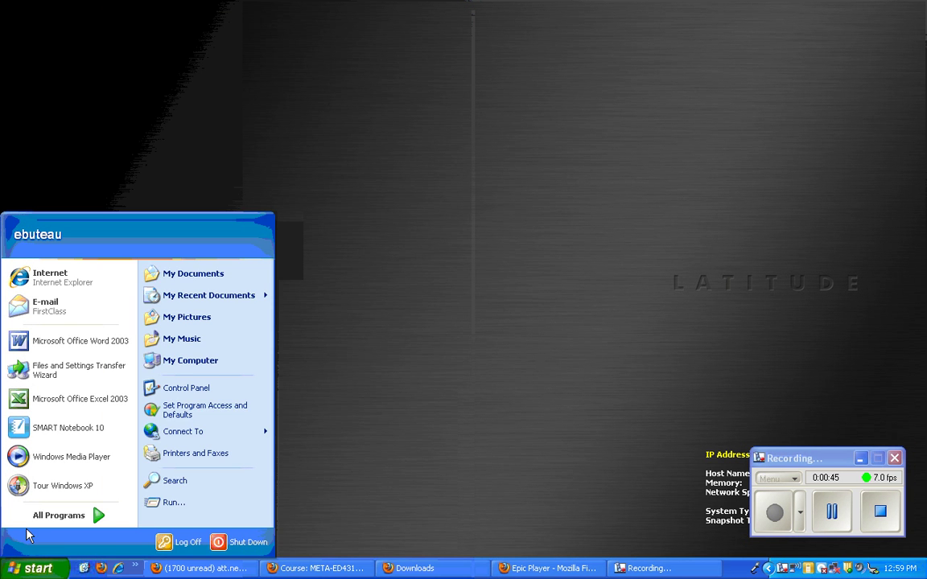
{"action": "left_click", "coordinate": [88, 516]}
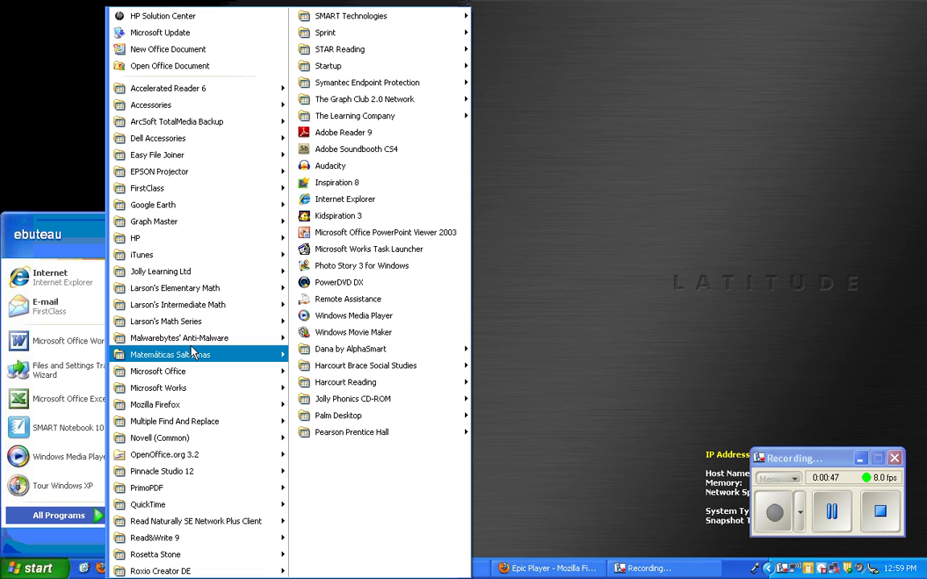
{"action": "mouse_move", "coordinate": [204, 113]}
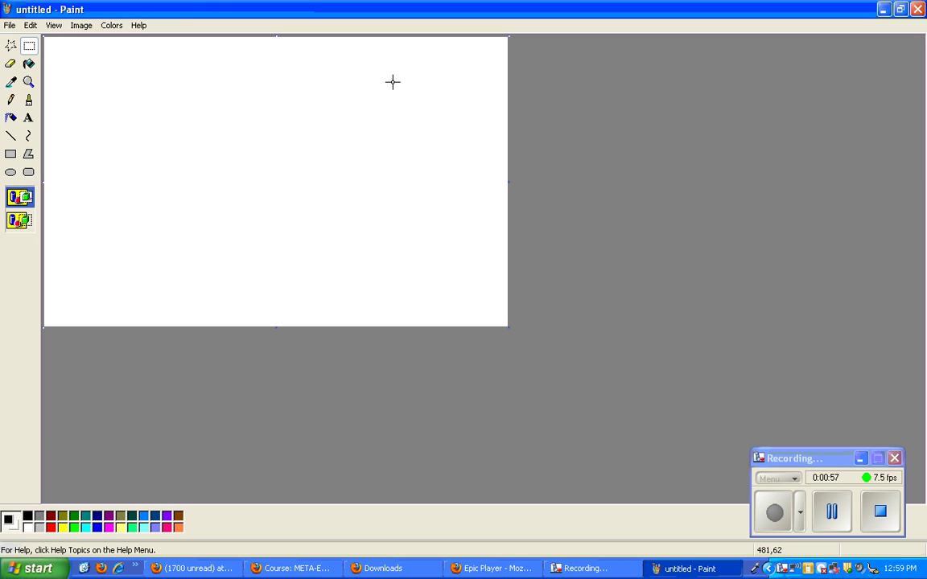
{"action": "left_click", "coordinate": [900, 9]}
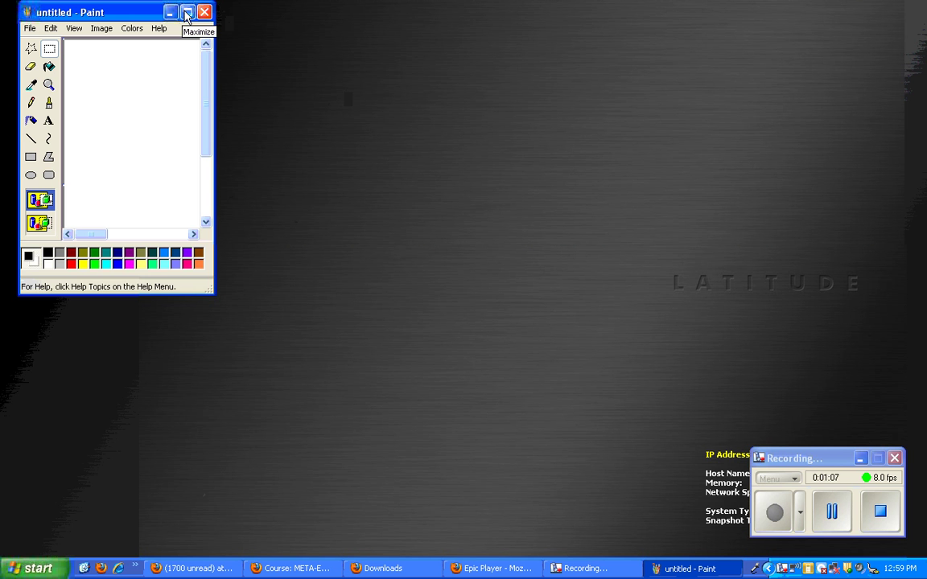
{"action": "left_click", "coordinate": [187, 13]}
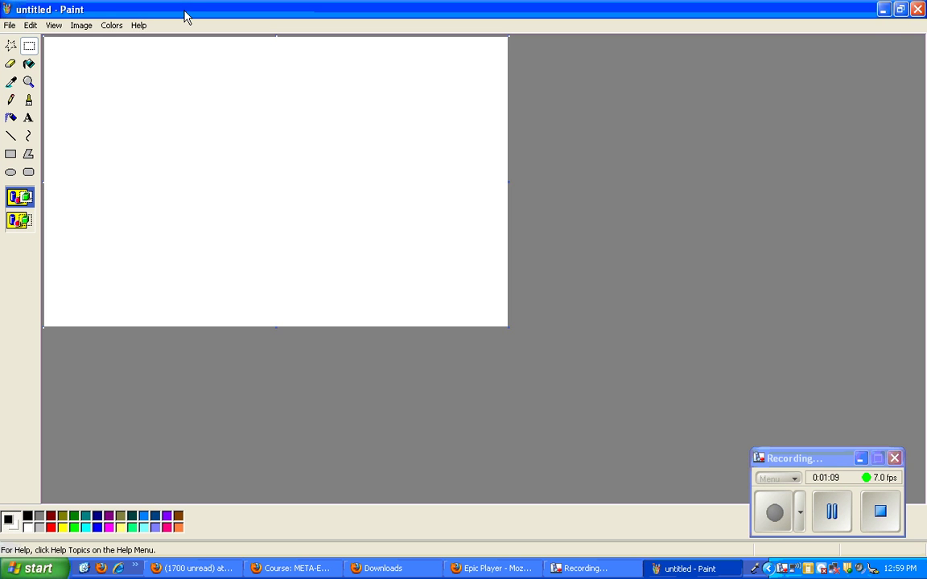
- Open the graduation JPEG from My Computer > PATRIOT (S:) > Pics to use
{"action": "left_click", "coordinate": [10, 25]}
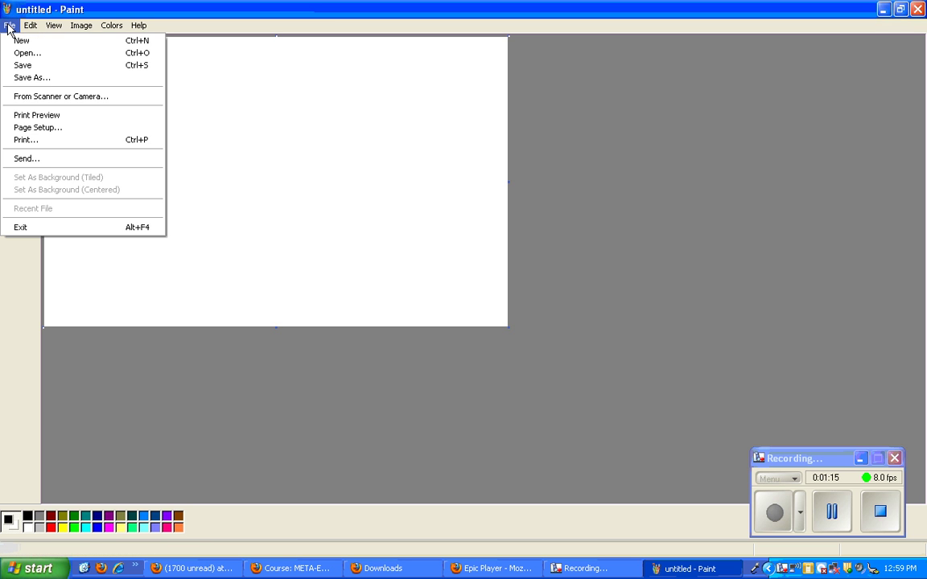
{"action": "left_click", "coordinate": [22, 53]}
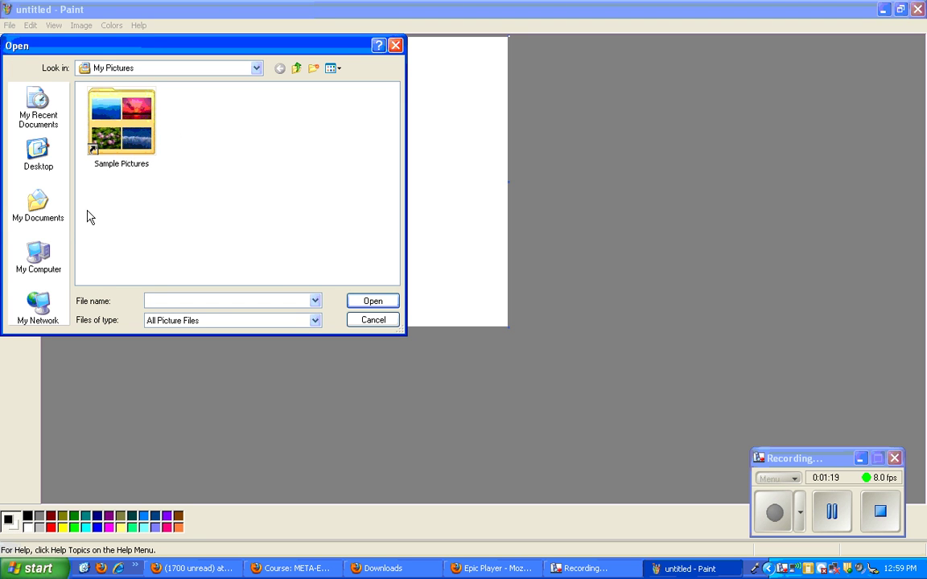
{"action": "left_click", "coordinate": [51, 263]}
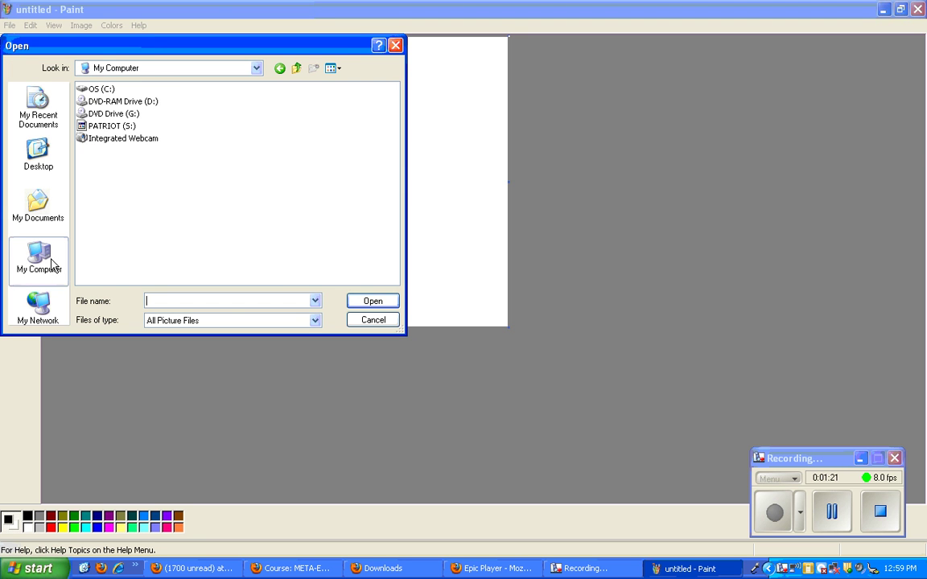
{"action": "double_click", "coordinate": [119, 127]}
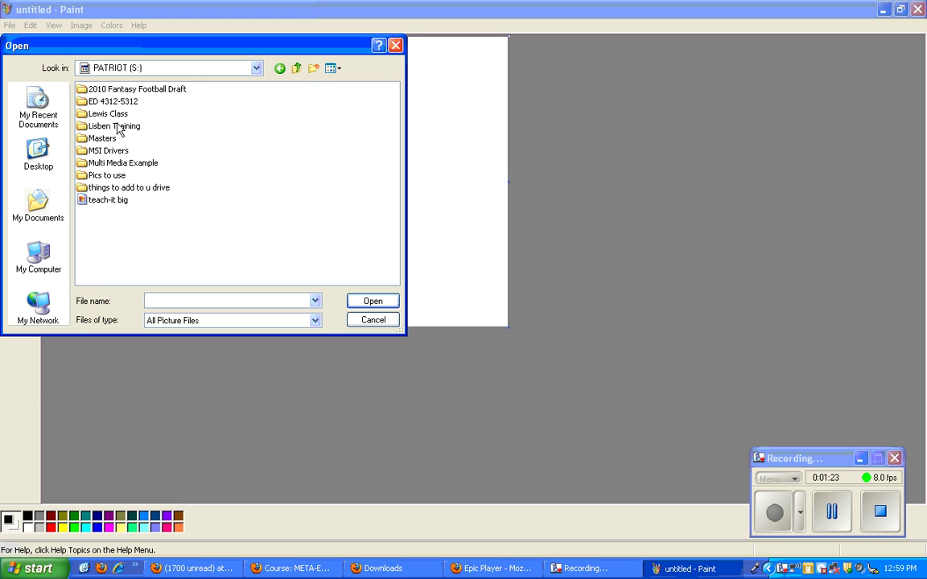
{"action": "double_click", "coordinate": [107, 176]}
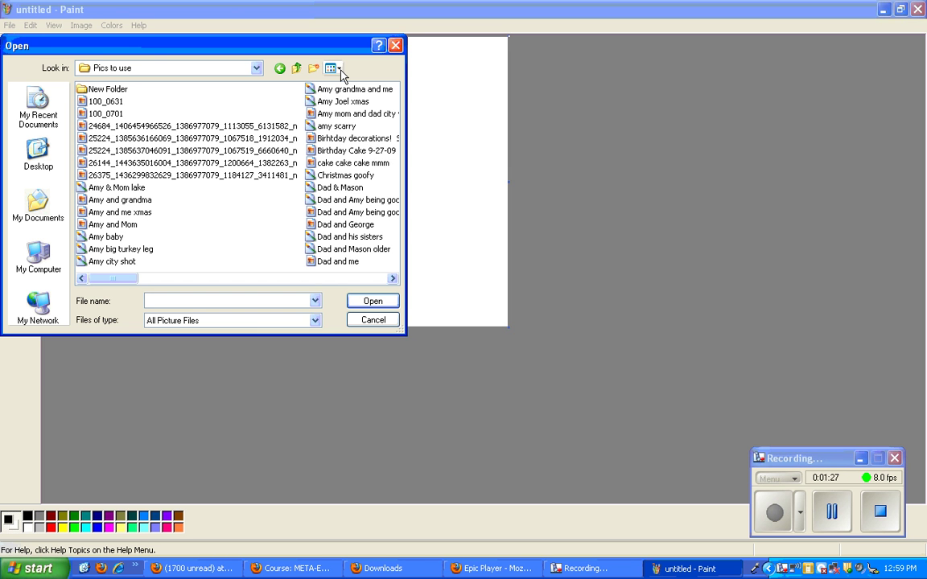
{"action": "left_click", "coordinate": [338, 70]}
{"action": "left_click", "coordinate": [333, 70]}
{"action": "left_click", "coordinate": [334, 280]}
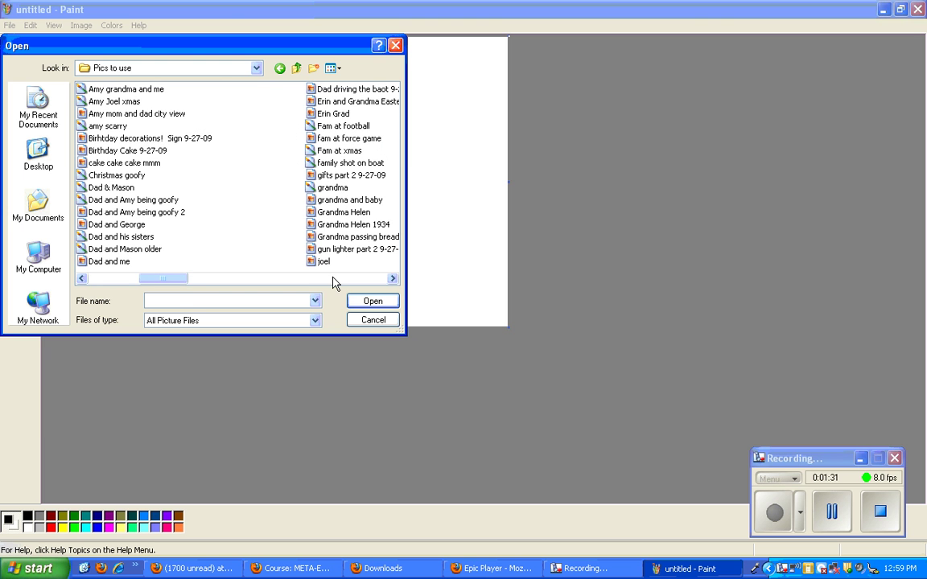
{"action": "left_click", "coordinate": [330, 113]}
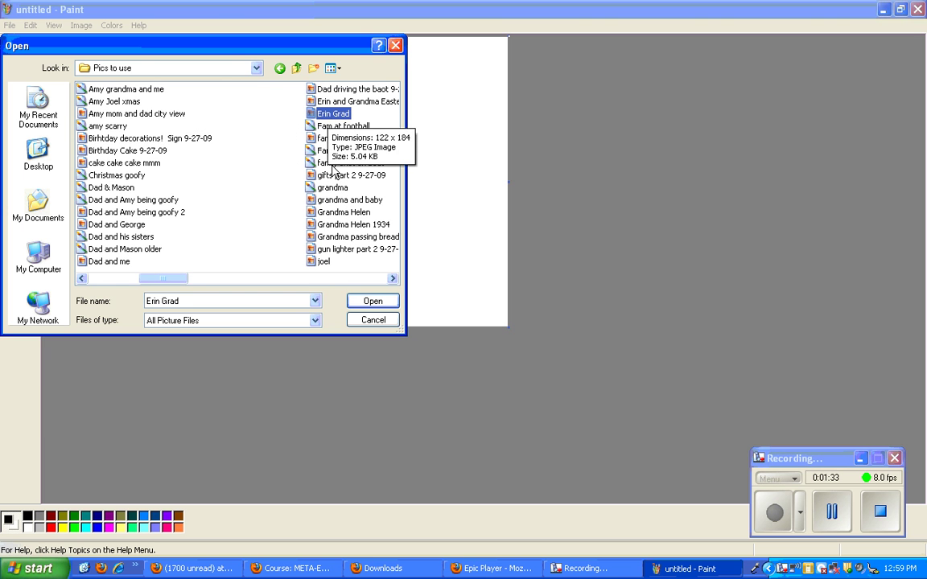
{"action": "left_click", "coordinate": [372, 305]}
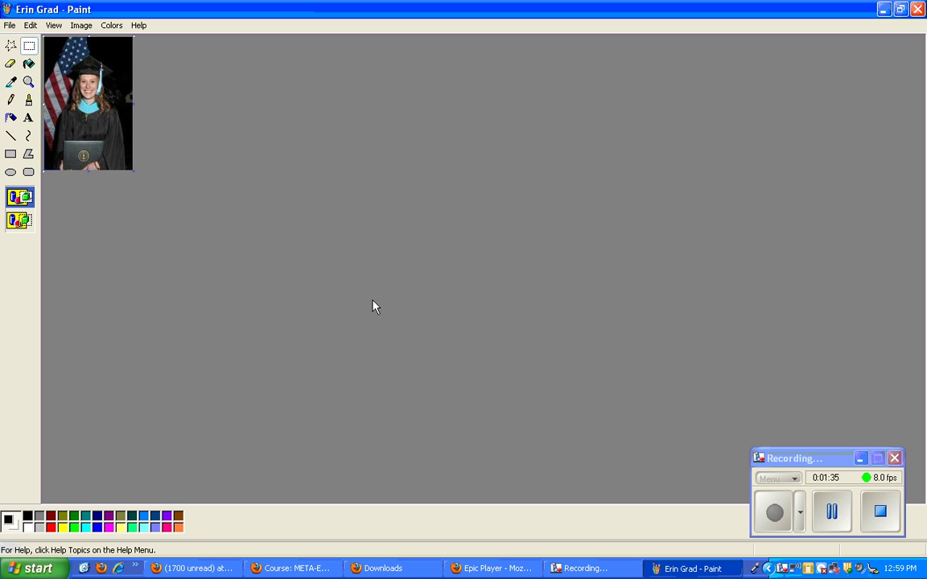
- Select a rectangle around the graduate's head and shoulders and nudge it slightly down
{"action": "left_click", "coordinate": [29, 46]}
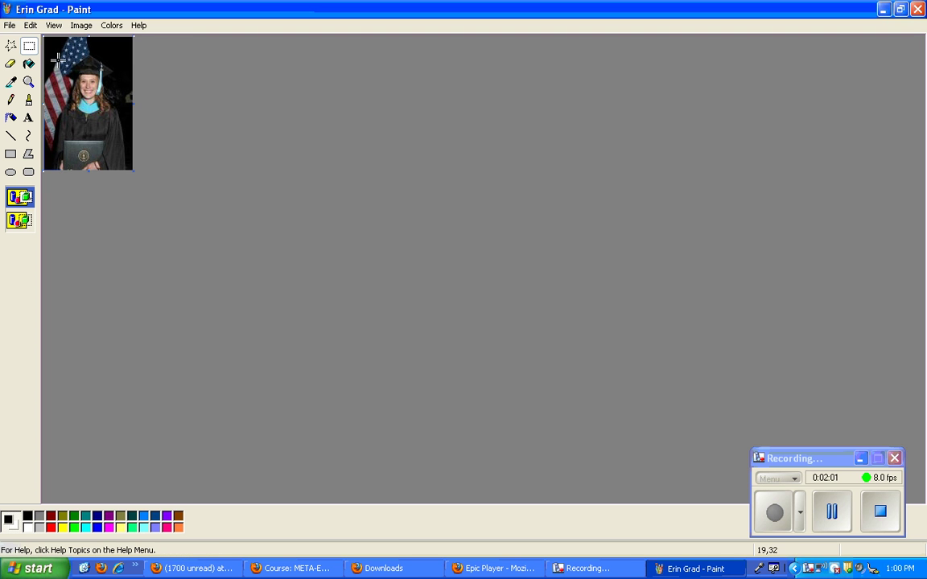
{"action": "left_click_drag", "start_coordinate": [51, 53], "coordinate": [127, 133]}
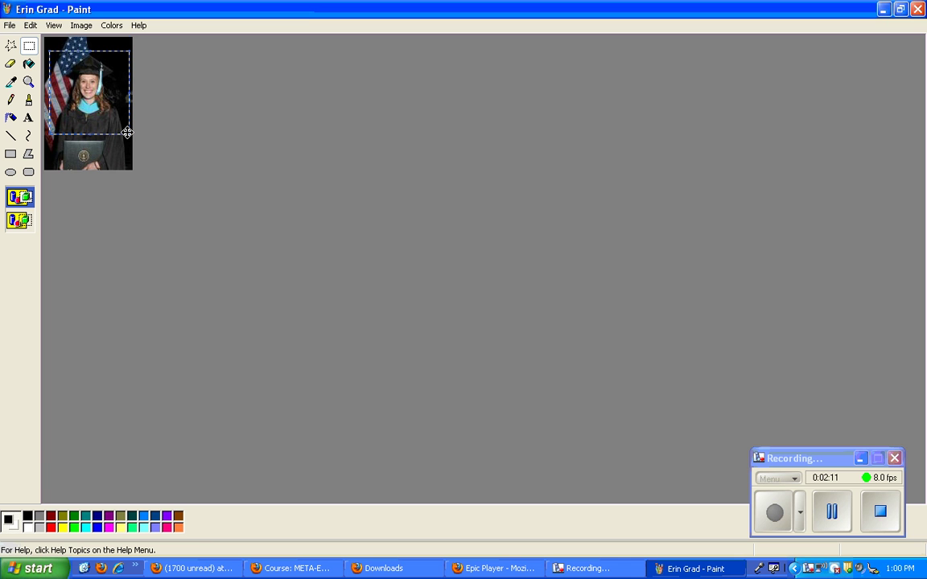
{"action": "mouse_move", "coordinate": [81, 96]}
{"action": "left_mouse_down"}
{"action": "mouse_move", "coordinate": [111, 117]}
{"action": "mouse_move", "coordinate": [118, 107]}
{"action": "mouse_move", "coordinate": [85, 94]}
{"action": "mouse_move", "coordinate": [77, 104]}
{"action": "mouse_move", "coordinate": [78, 94]}
{"action": "mouse_move", "coordinate": [86, 98]}
{"action": "left_mouse_up"}
- Copy the head-and-shoulders selection to the clipboard with Edit > Copy
{"action": "right_click", "coordinate": [87, 100]}
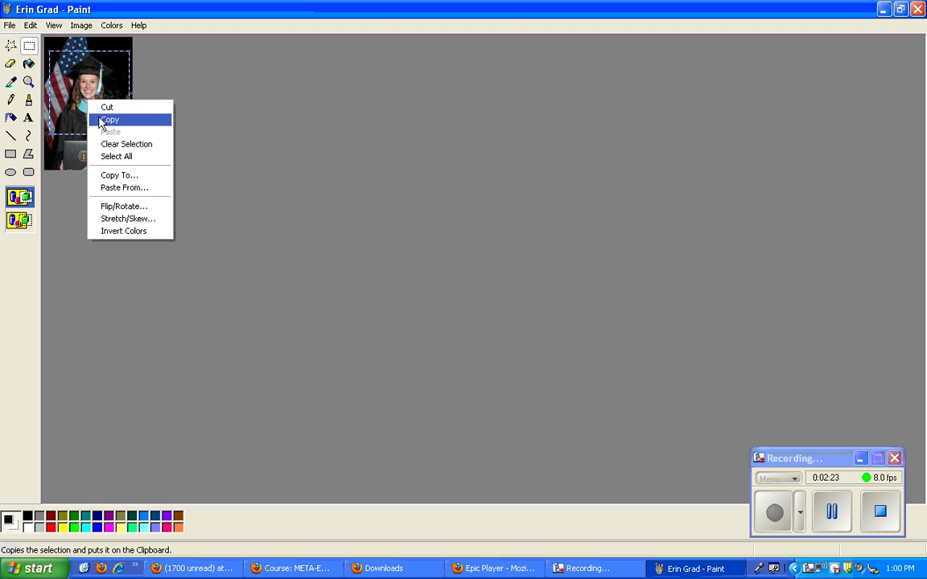
{"action": "left_click", "coordinate": [101, 122]}
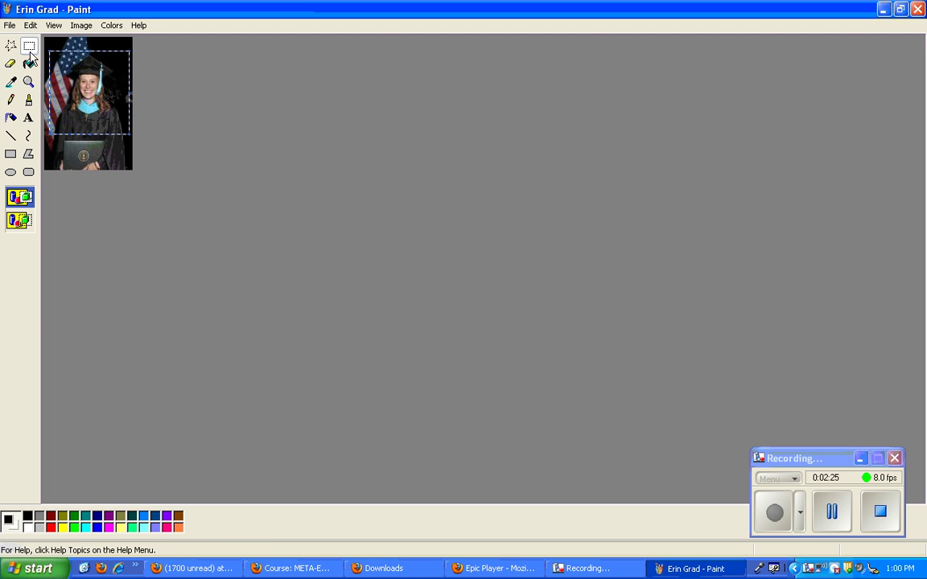
{"action": "left_click", "coordinate": [30, 25]}
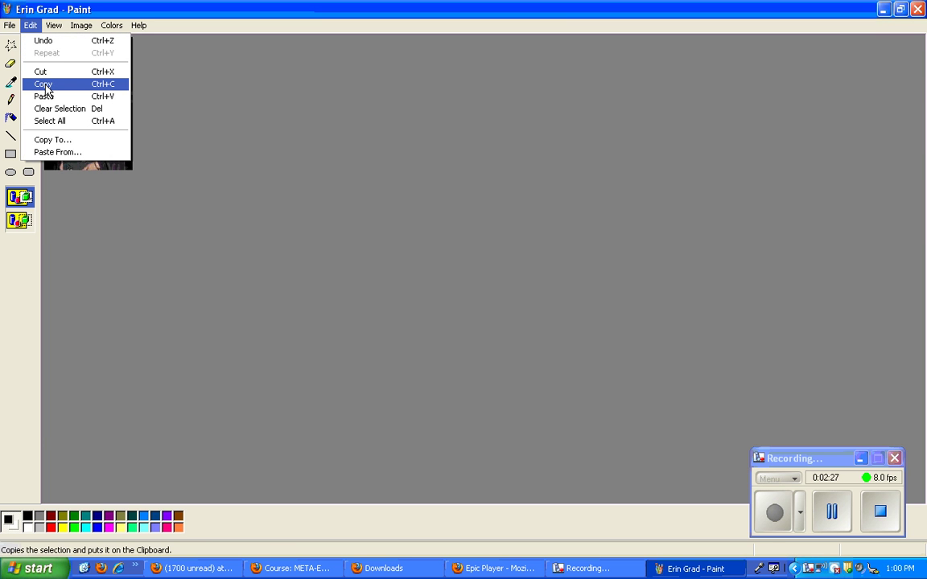
{"action": "left_click", "coordinate": [44, 85]}
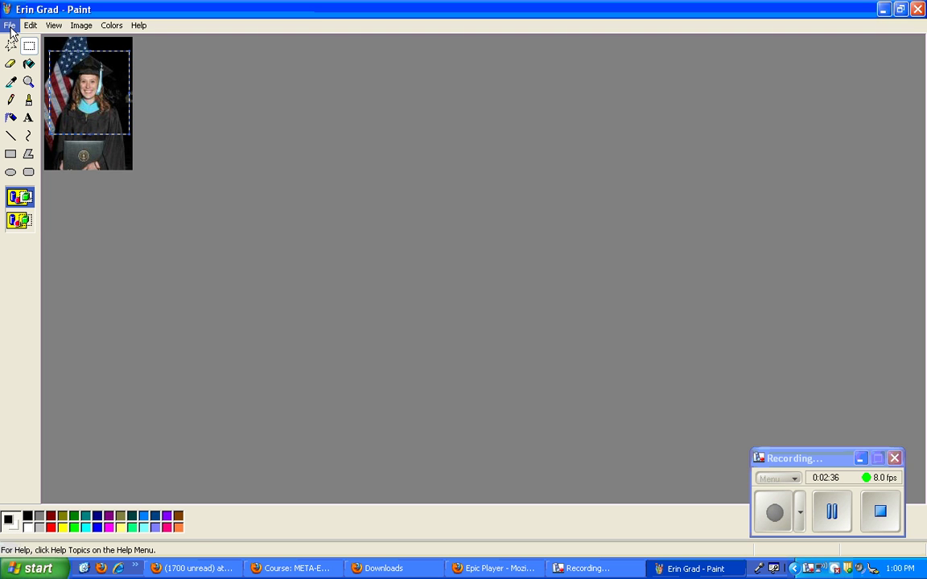
- Start a new picture with File > New, declining to save the photo's changes
{"action": "left_click", "coordinate": [9, 27]}
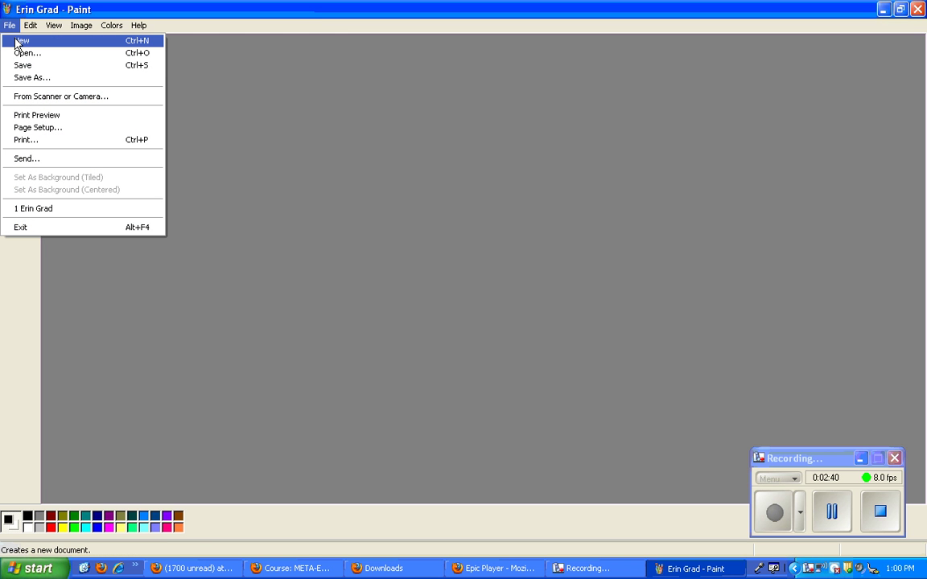
{"action": "left_click", "coordinate": [20, 41]}
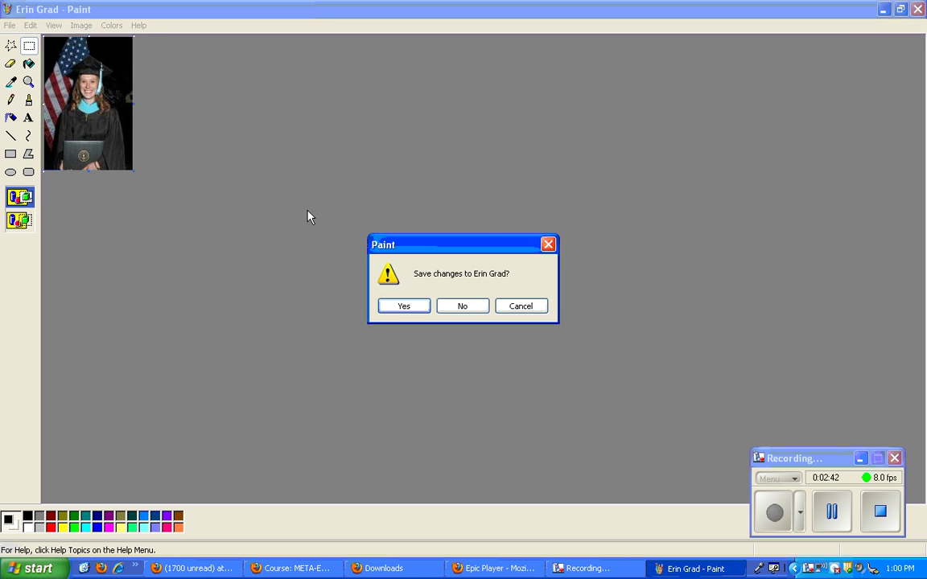
{"action": "left_click", "coordinate": [464, 312]}
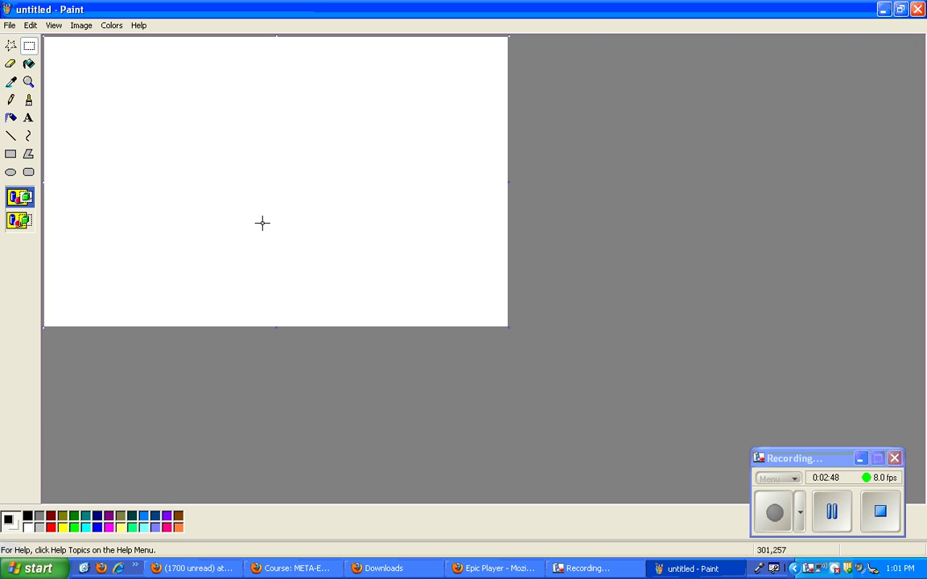
- Paste the headshot, drag it into the canvas's top-left corner, and deselect it
{"action": "left_click", "coordinate": [33, 31]}
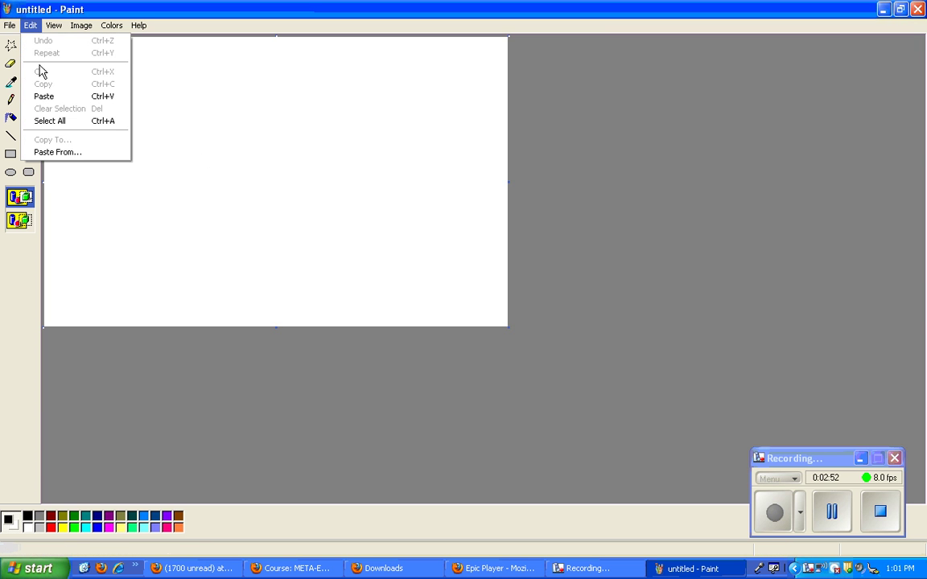
{"action": "left_click", "coordinate": [44, 97]}
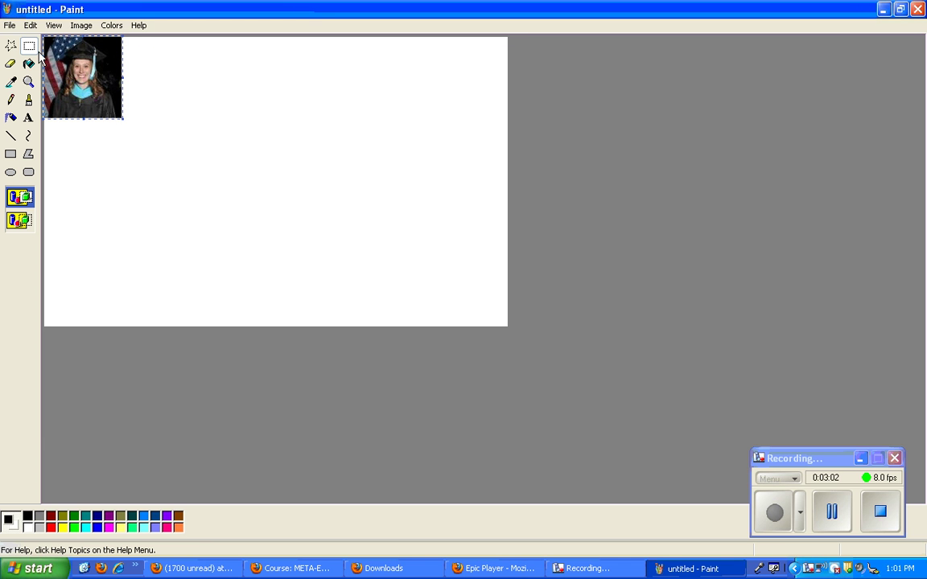
{"action": "mouse_move", "coordinate": [91, 89]}
{"action": "left_mouse_down"}
{"action": "mouse_move", "coordinate": [181, 125]}
{"action": "mouse_move", "coordinate": [274, 135]}
{"action": "mouse_move", "coordinate": [313, 172]}
{"action": "mouse_move", "coordinate": [431, 88]}
{"action": "mouse_move", "coordinate": [409, 209]}
{"action": "mouse_move", "coordinate": [103, 147]}
{"action": "mouse_move", "coordinate": [103, 65]}
{"action": "mouse_move", "coordinate": [95, 78]}
{"action": "left_mouse_up"}
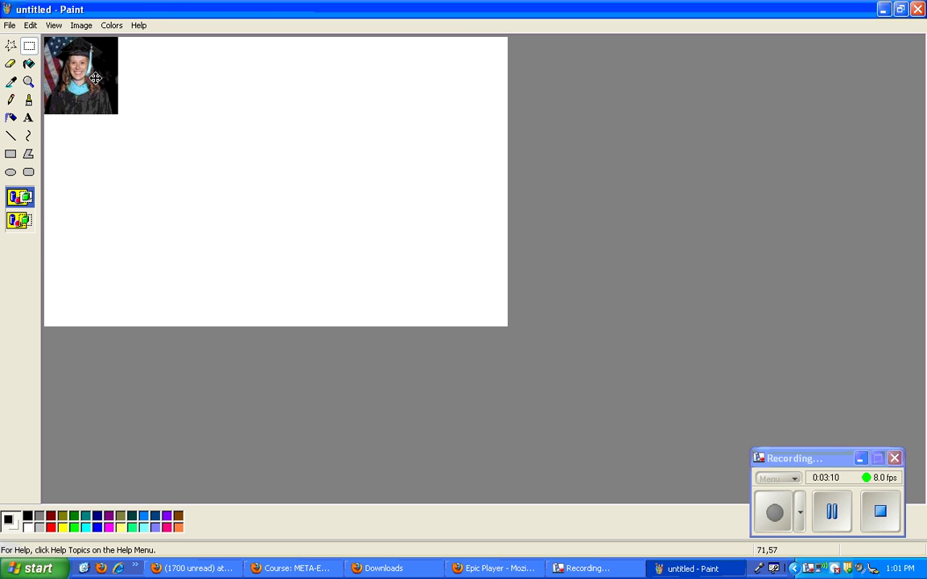
{"action": "left_click", "coordinate": [153, 101]}
{"action": "left_click_drag", "start_coordinate": [115, 90], "coordinate": [137, 116]}
{"action": "left_click_drag", "start_coordinate": [67, 49], "coordinate": [69, 85]}
{"action": "left_click", "coordinate": [97, 95]}
- Drag the canvas's right, bottom and corner handles inward to match the headshot's edges
{"action": "left_click_drag", "start_coordinate": [507, 181], "coordinate": [216, 182]}
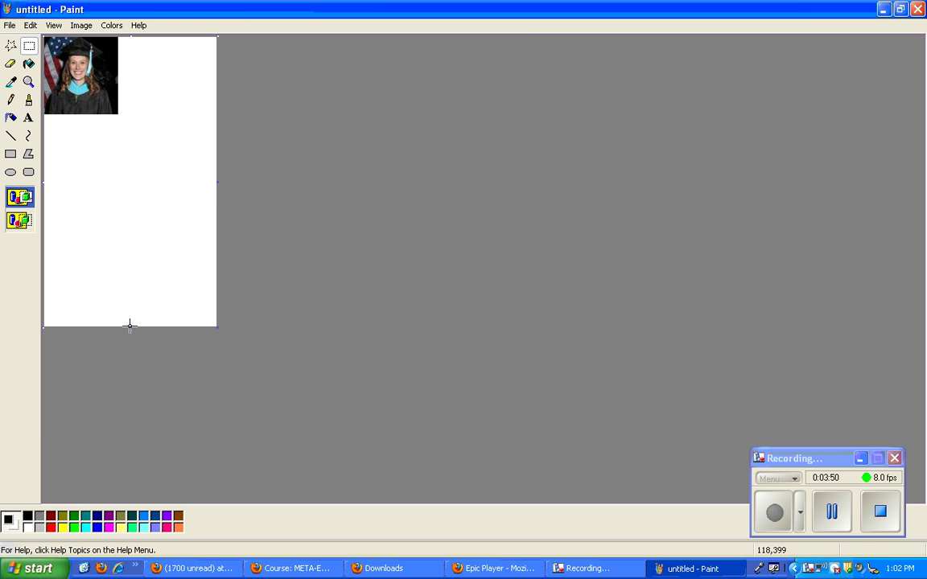
{"action": "left_click_drag", "start_coordinate": [129, 327], "coordinate": [126, 179]}
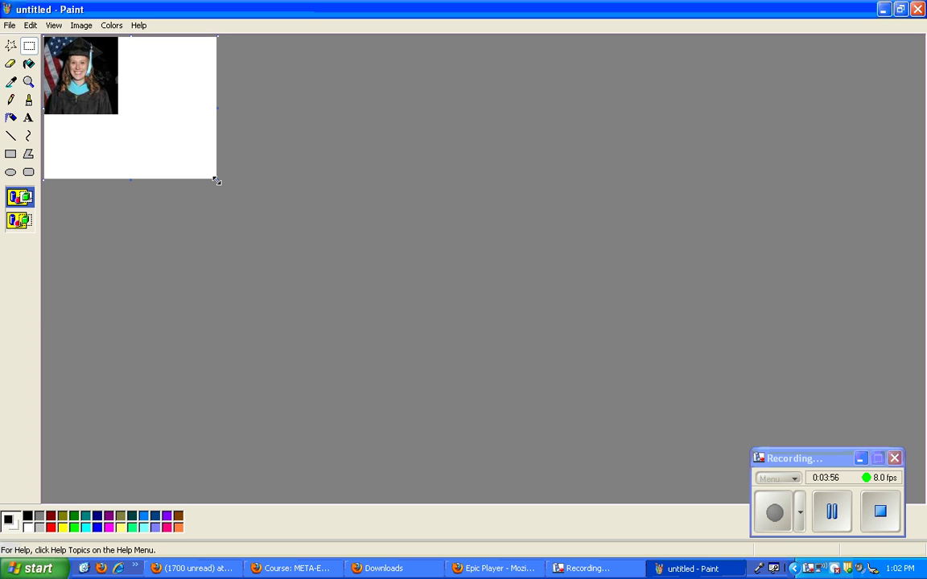
{"action": "left_click_drag", "start_coordinate": [217, 180], "coordinate": [117, 116]}
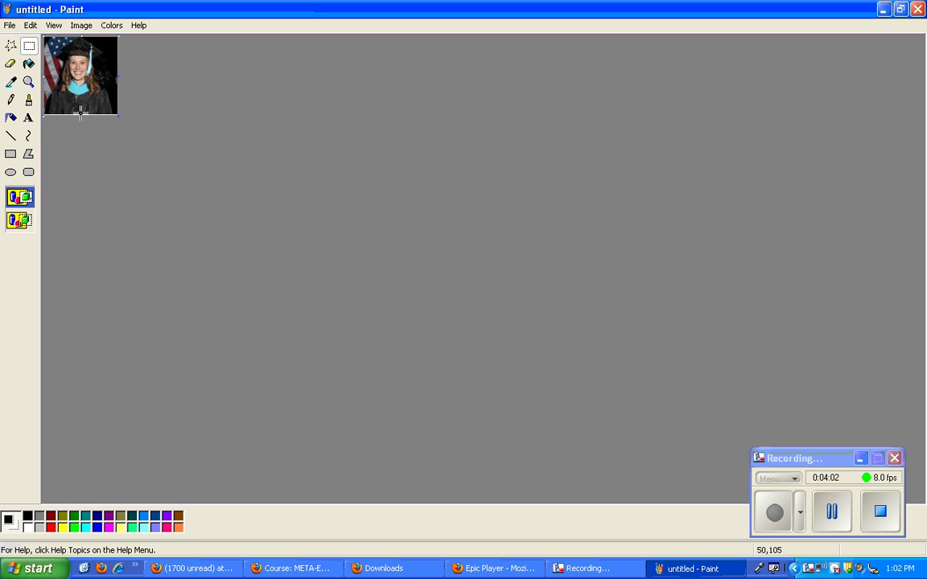
{"action": "left_click_drag", "start_coordinate": [81, 113], "coordinate": [81, 111]}
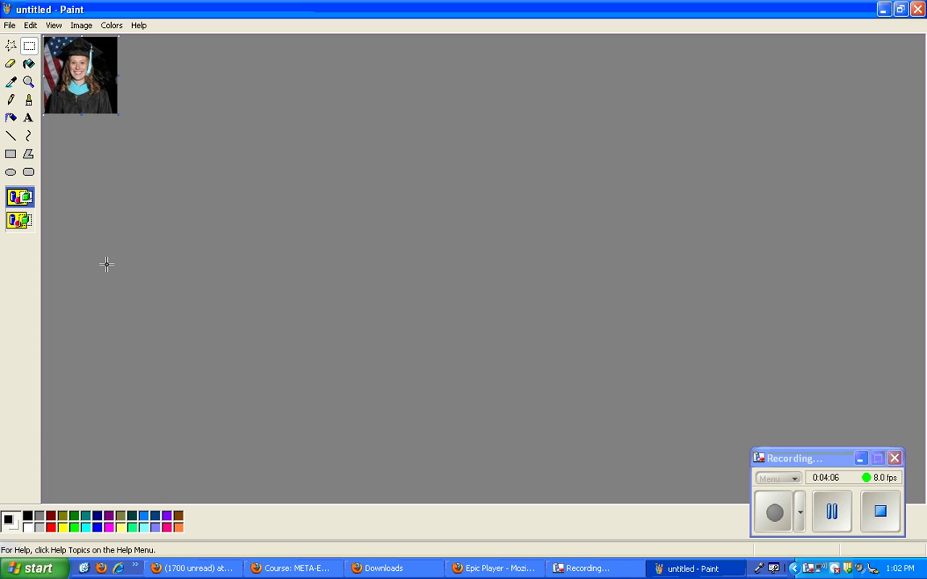
{"action": "left_click", "coordinate": [15, 26]}
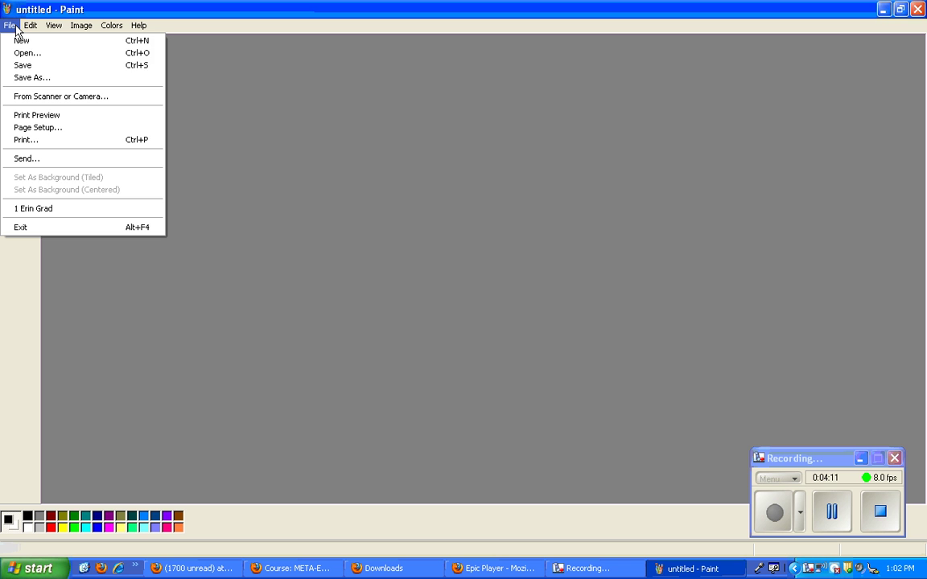
{"action": "left_click", "coordinate": [33, 78]}
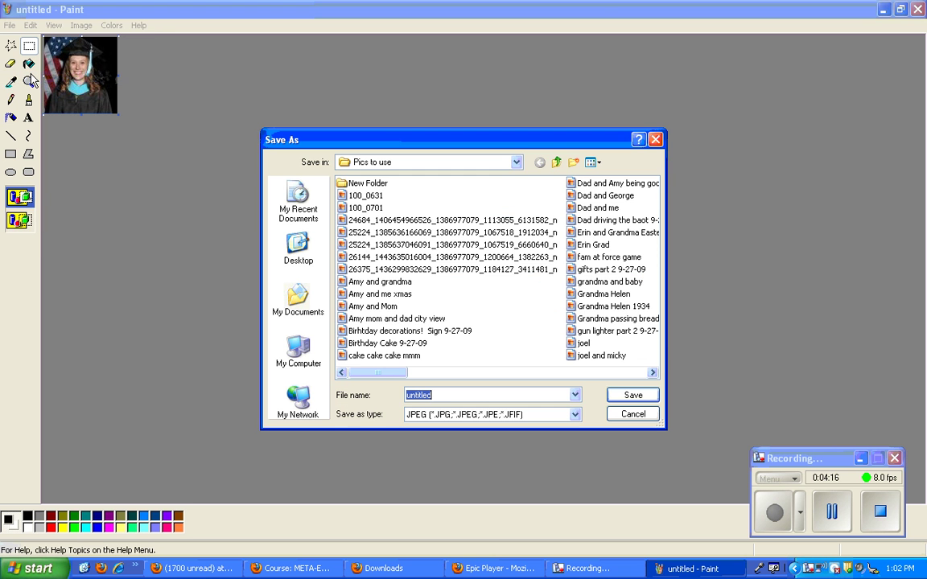
{"action": "left_click", "coordinate": [409, 162]}
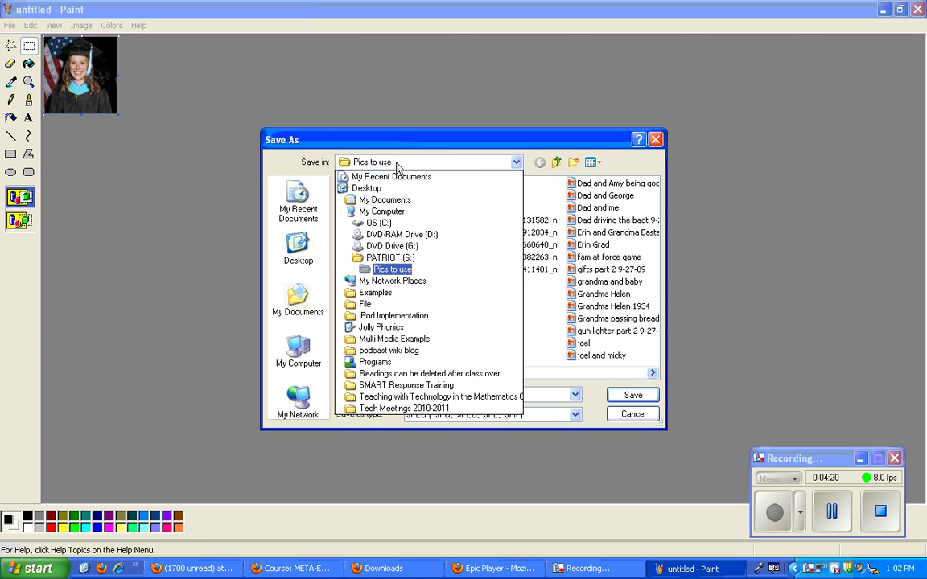
{"action": "left_click", "coordinate": [397, 165]}
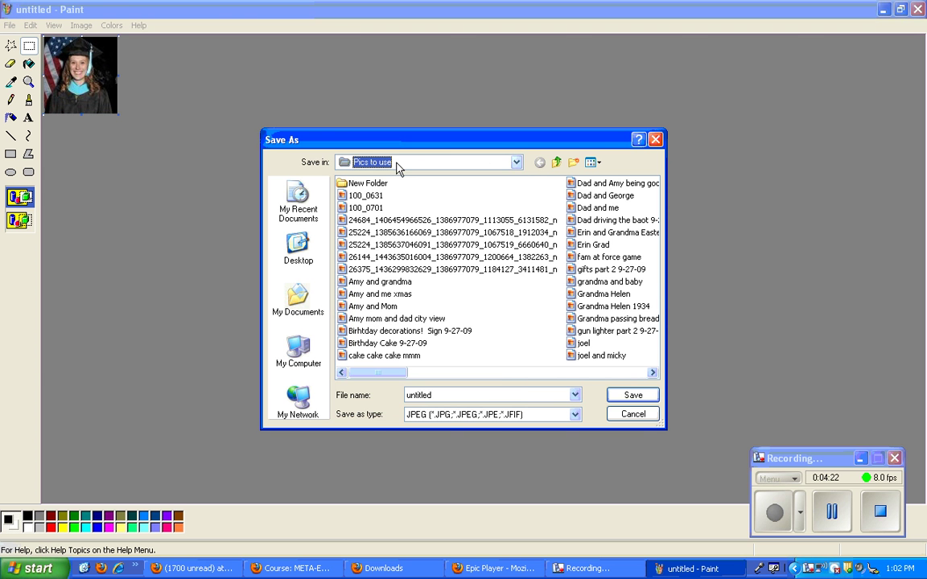
{"action": "left_click", "coordinate": [632, 414]}
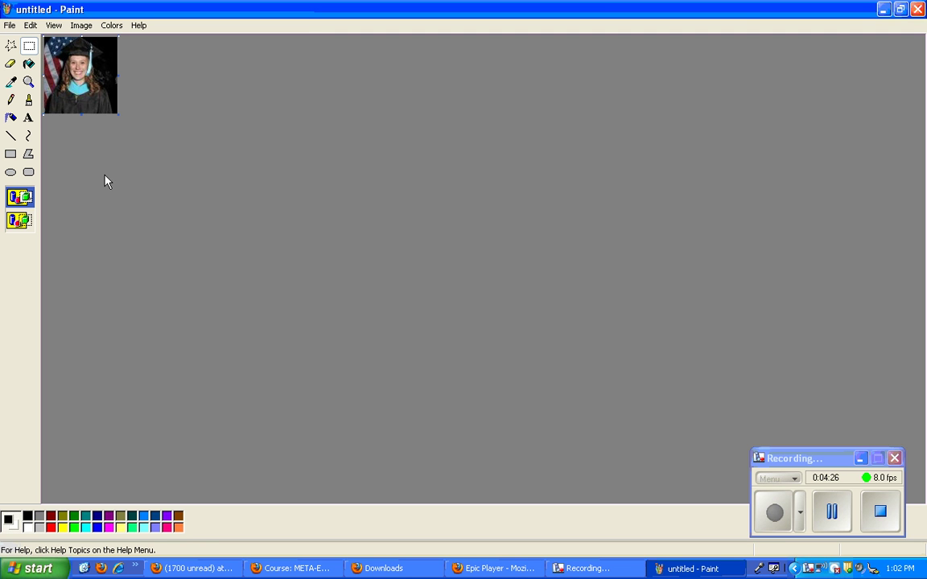